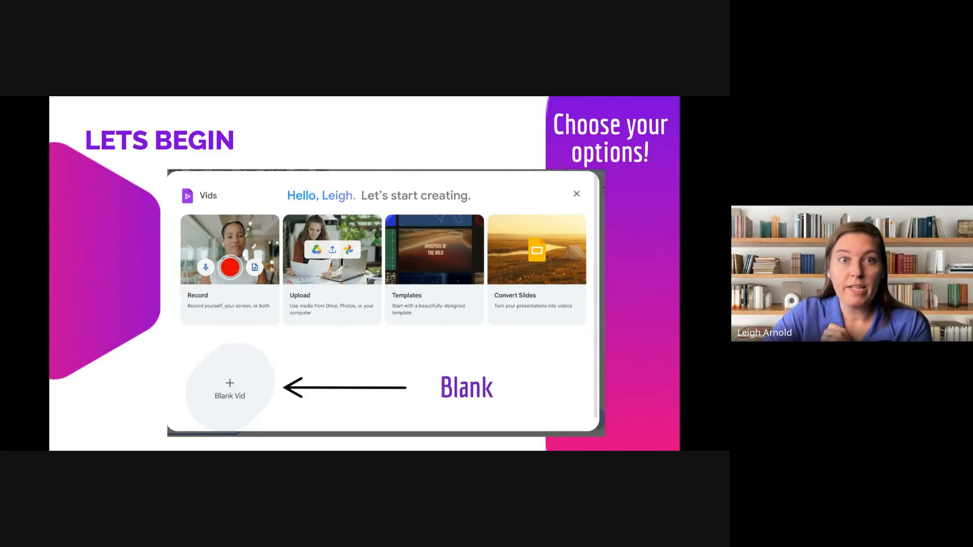
- Switch to Google Drive and create a new Google Vids file, starting from a blank vid
{"action": "key", "text": "ctrl+Tab"}
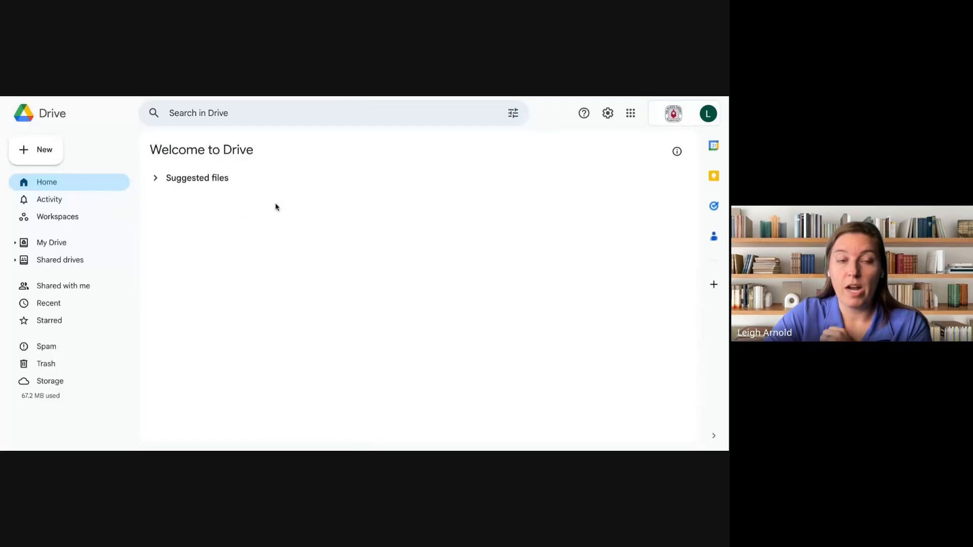
{"action": "left_click", "coordinate": [43, 150]}
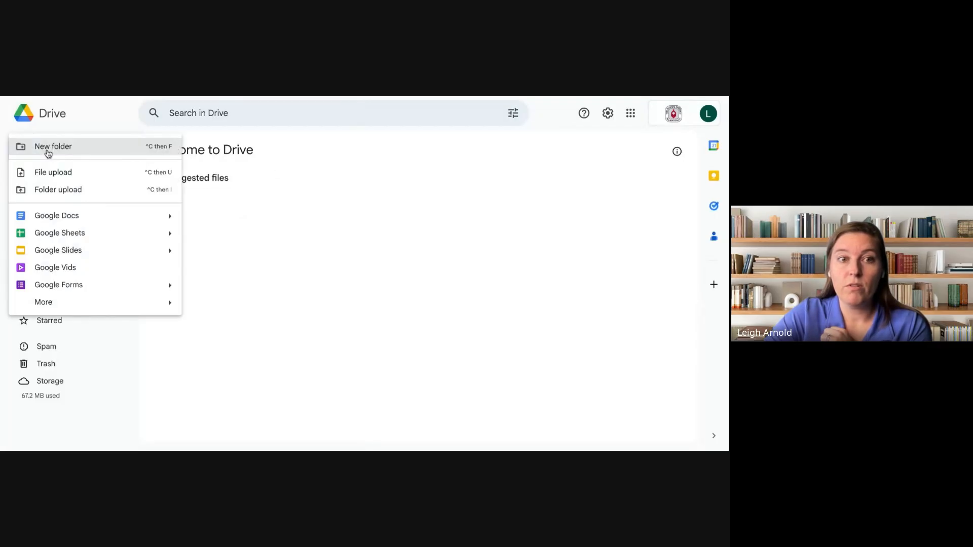
{"action": "left_click", "coordinate": [118, 267]}
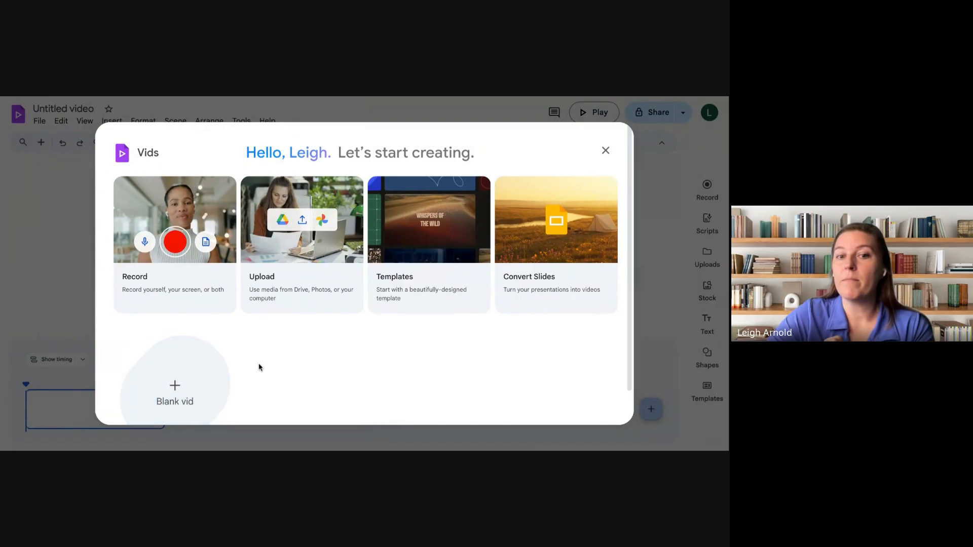
{"action": "left_click", "coordinate": [183, 378]}
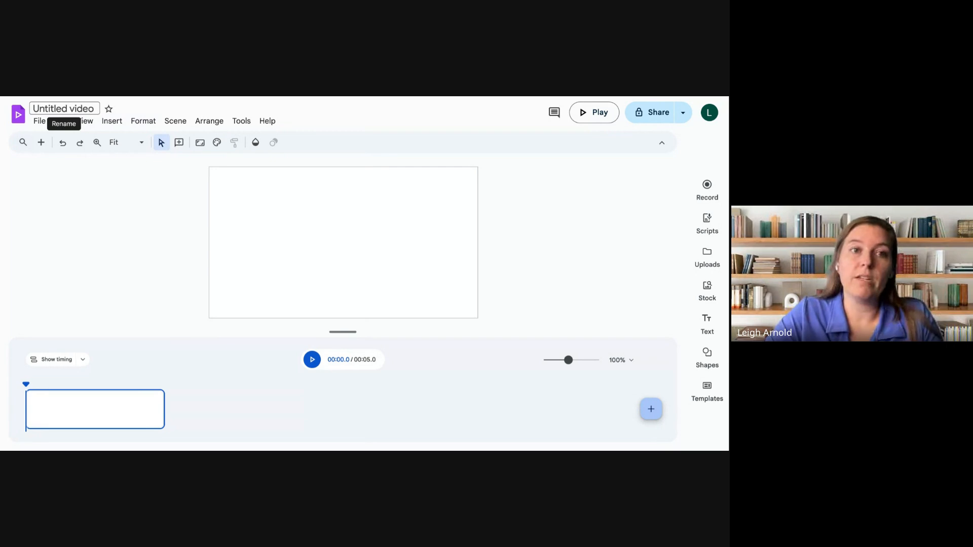
- Rename the untitled video as Demo
{"action": "left_click", "coordinate": [94, 109]}
{"action": "left_click_drag", "start_coordinate": [94, 109], "coordinate": [29, 109]}
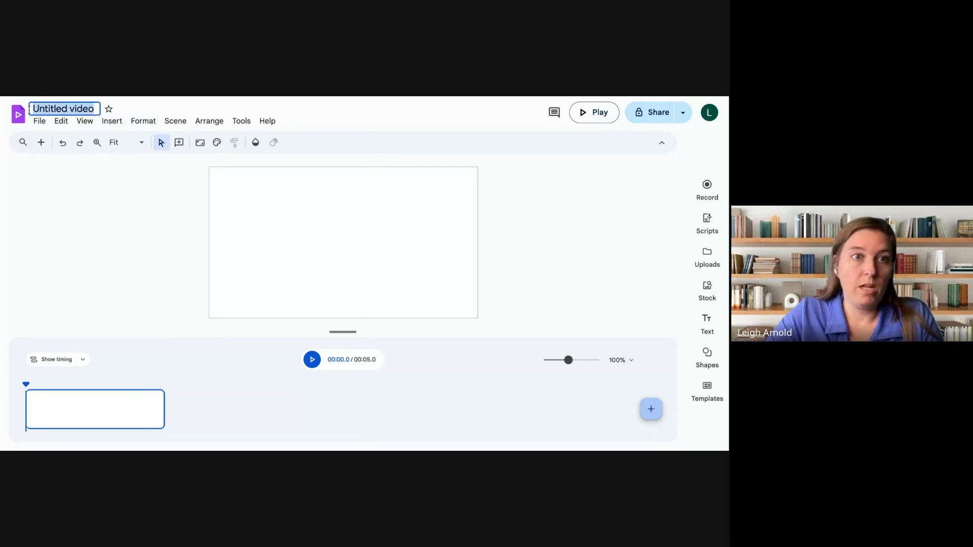
{"action": "key", "text": "BackSpace"}
{"action": "type", "text": "emo"}
{"action": "key", "text": "BackSpace"}
{"action": "key", "text": "BackSpace"}
{"action": "key", "text": "BackSpace"}
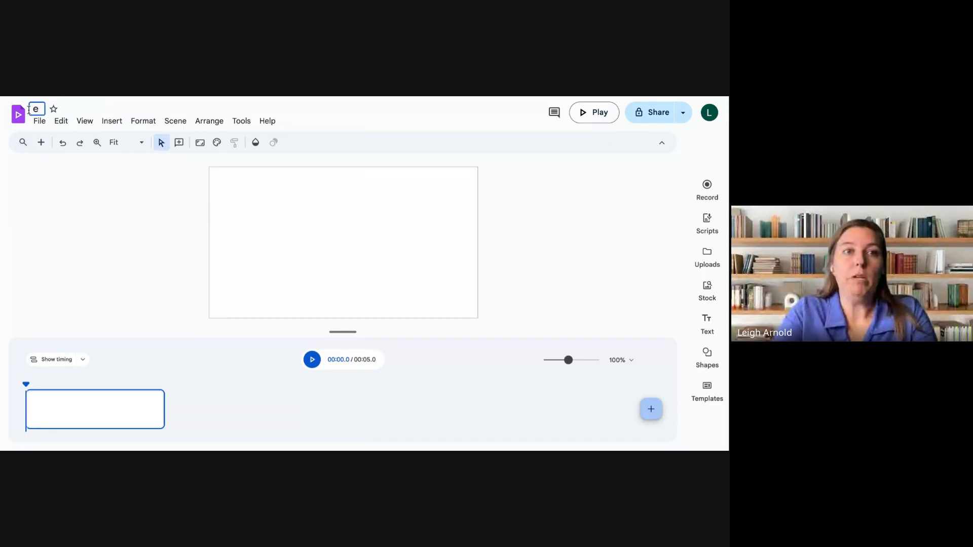
{"action": "type", "text": "Demo"}
{"action": "left_click", "coordinate": [111, 216]}
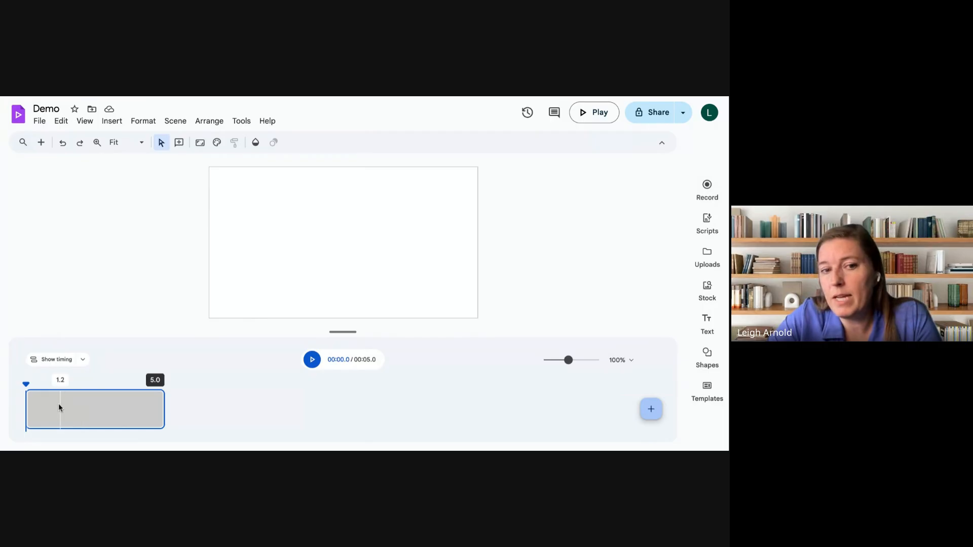
- Browse the template gallery and open the Test preparation template
{"action": "left_click", "coordinate": [74, 405]}
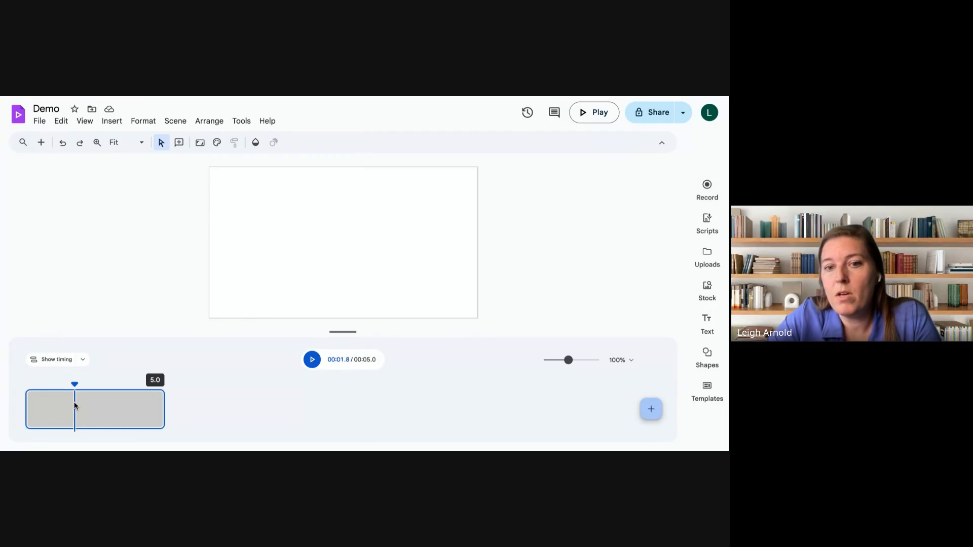
{"action": "left_click", "coordinate": [707, 390]}
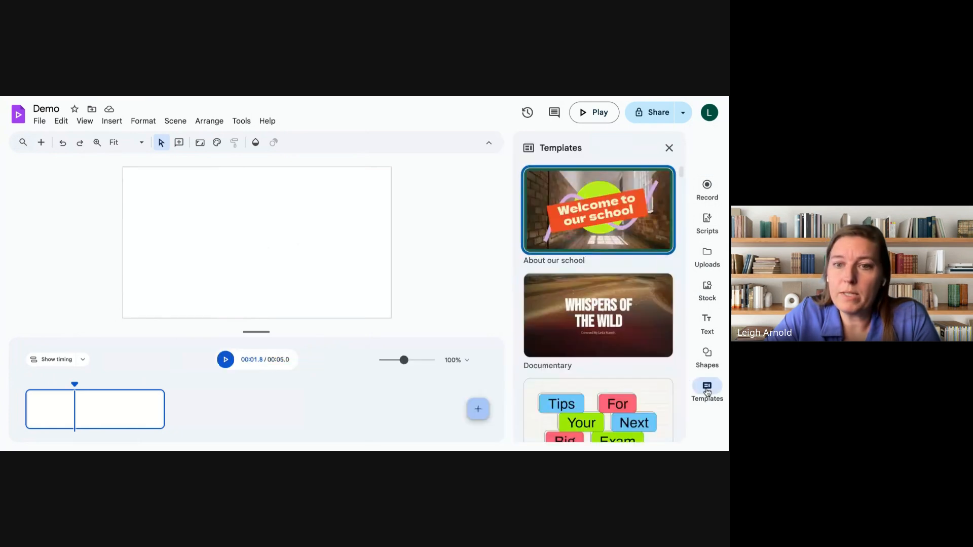
{"action": "scroll", "coordinate": [627, 332], "scroll_direction": "down", "scroll_amount": 6}
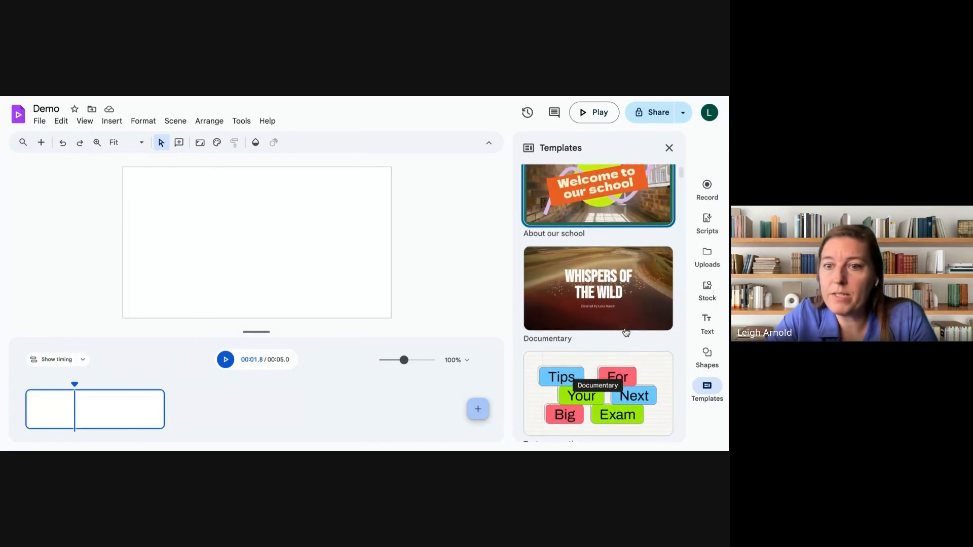
{"action": "scroll", "coordinate": [598, 385], "scroll_direction": "down", "scroll_amount": 12}
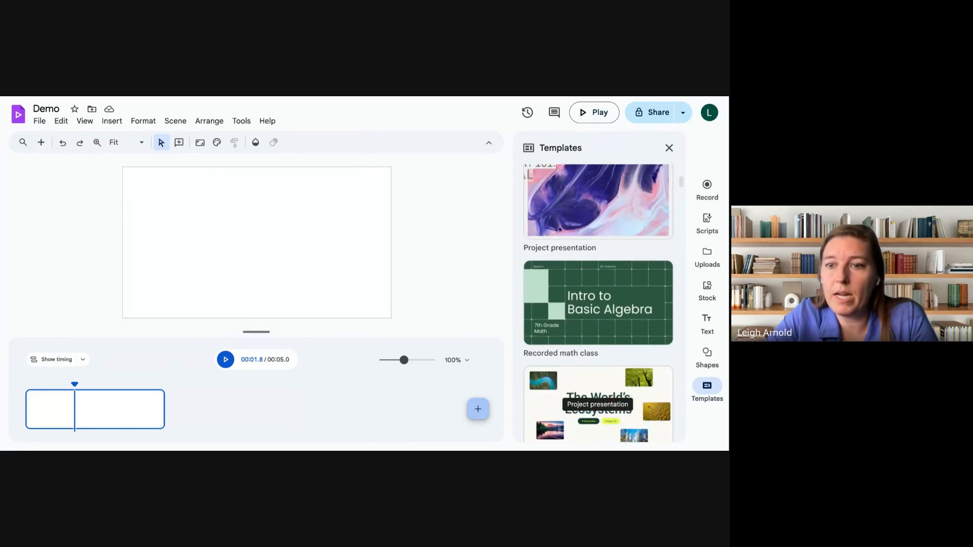
{"action": "scroll", "coordinate": [597, 375], "scroll_direction": "down", "scroll_amount": 10}
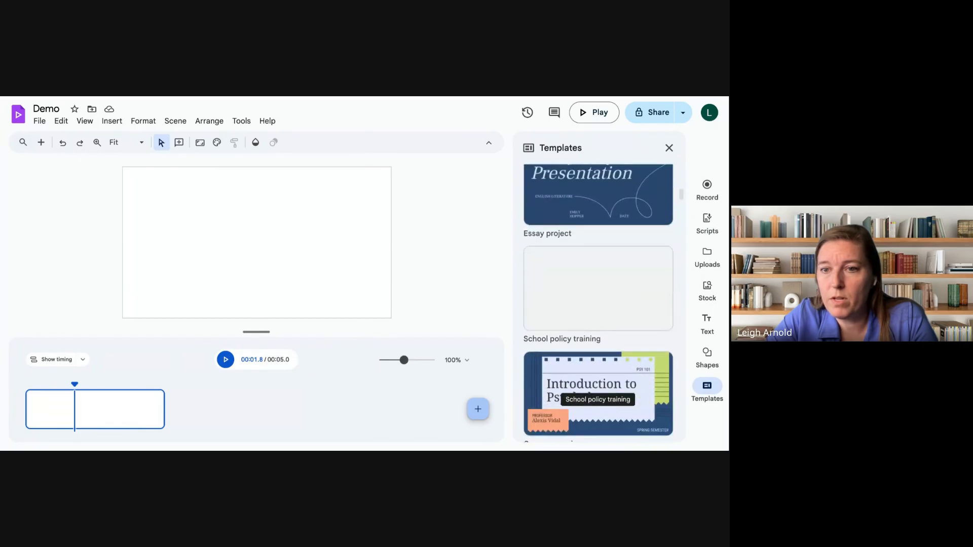
{"action": "scroll", "coordinate": [598, 385], "scroll_direction": "down", "scroll_amount": 3}
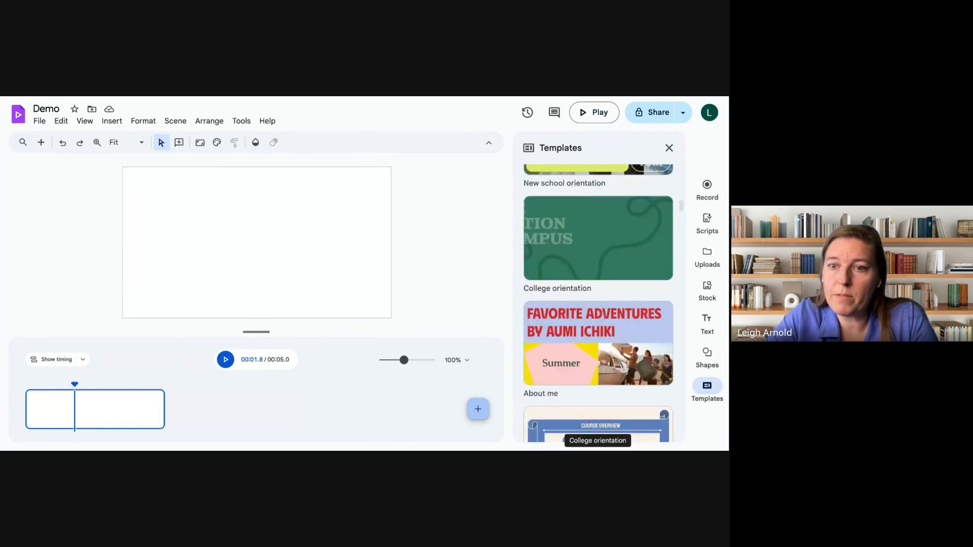
{"action": "scroll", "coordinate": [598, 385], "scroll_direction": "up", "scroll_amount": 15}
{"action": "scroll", "coordinate": [598, 365], "scroll_direction": "up", "scroll_amount": 10}
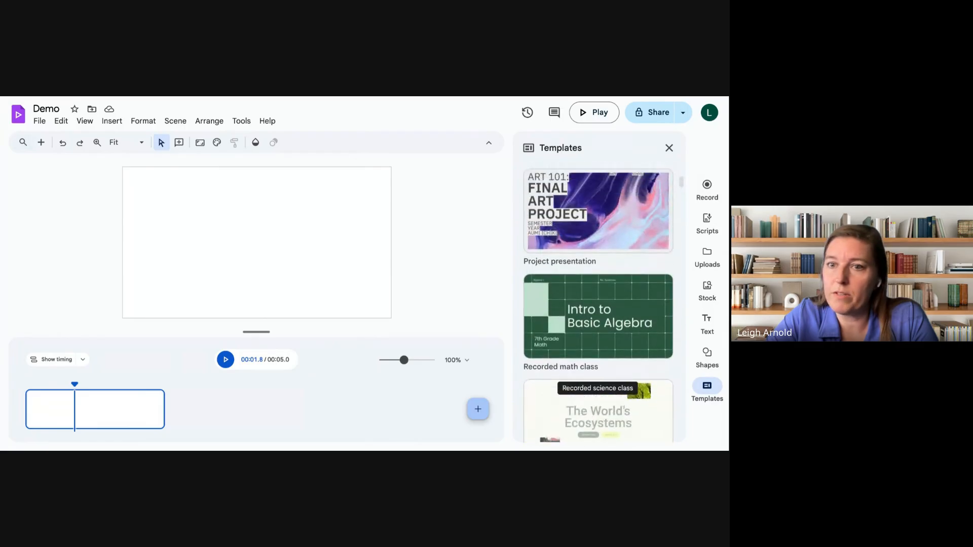
{"action": "scroll", "coordinate": [598, 375], "scroll_direction": "down", "scroll_amount": 2}
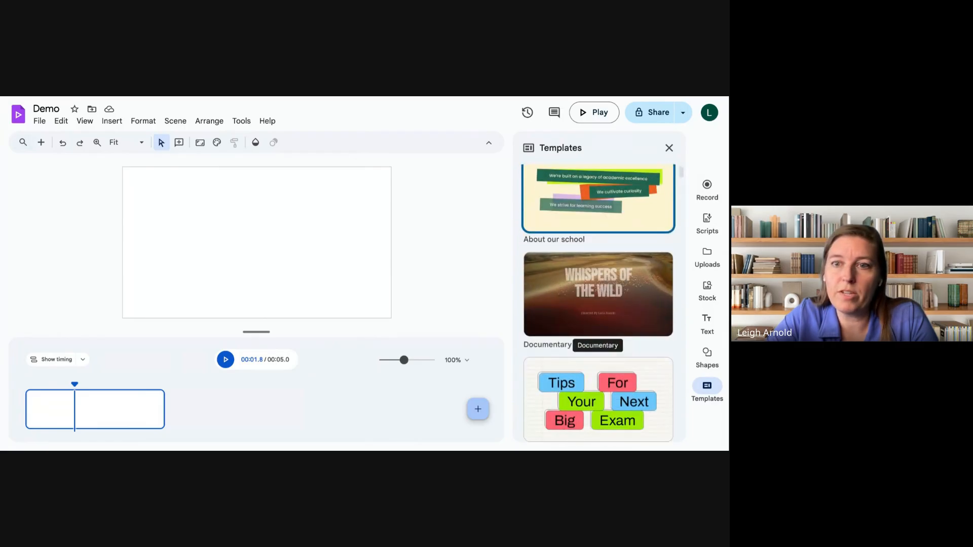
{"action": "left_click", "coordinate": [641, 304]}
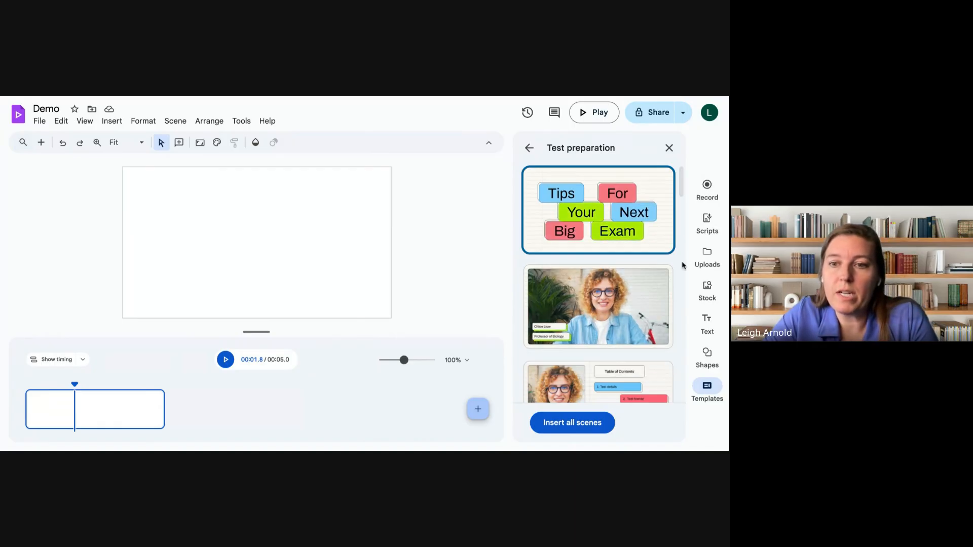
- Insert all scenes of the Test preparation template into the video and dismiss the style options
{"action": "scroll", "coordinate": [617, 377], "scroll_direction": "down", "scroll_amount": 10}
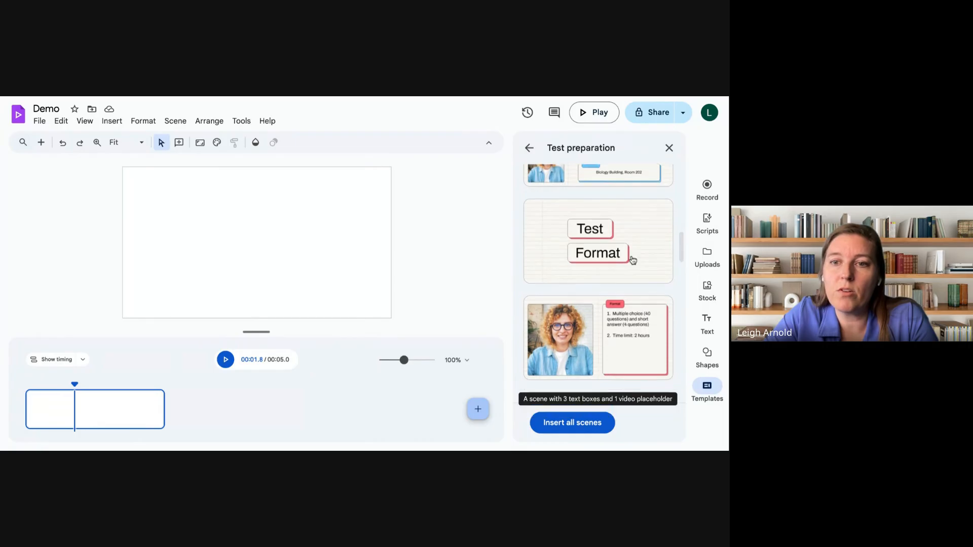
{"action": "left_click", "coordinate": [580, 424]}
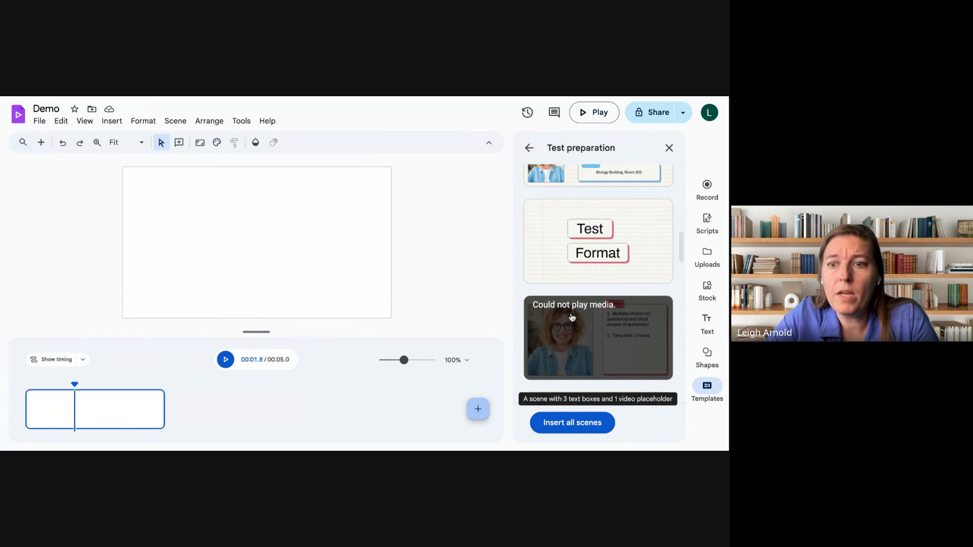
{"action": "scroll", "coordinate": [571, 314], "scroll_direction": "up", "scroll_amount": 5}
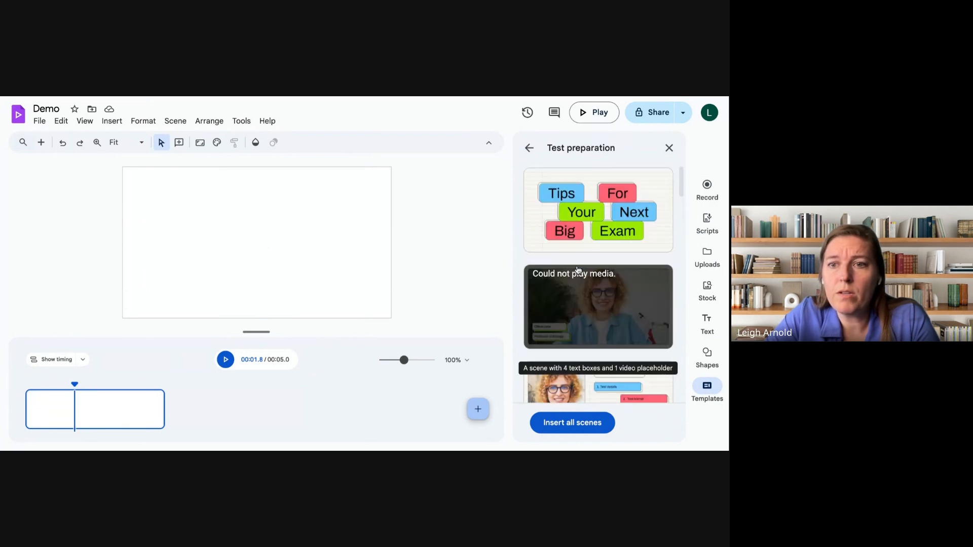
{"action": "left_click", "coordinate": [573, 425]}
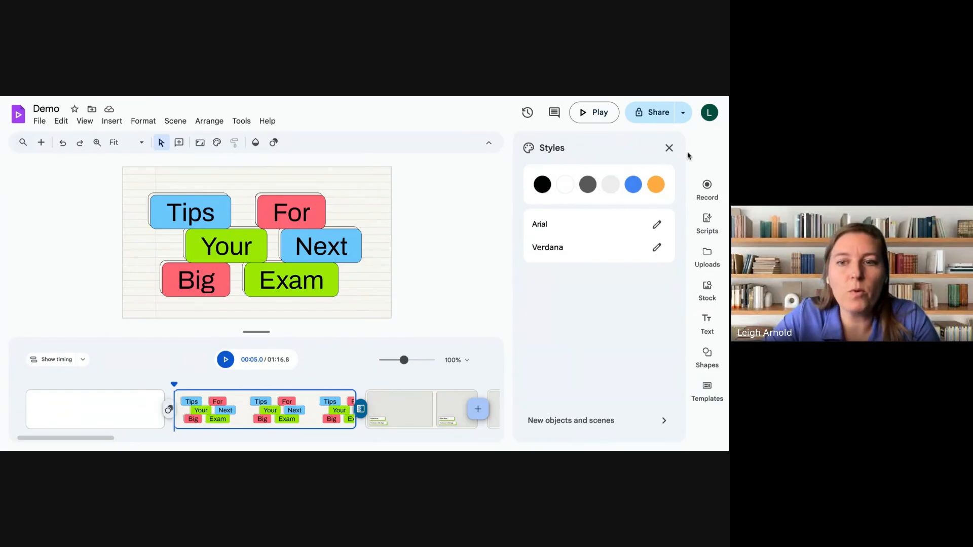
{"action": "left_click", "coordinate": [667, 151]}
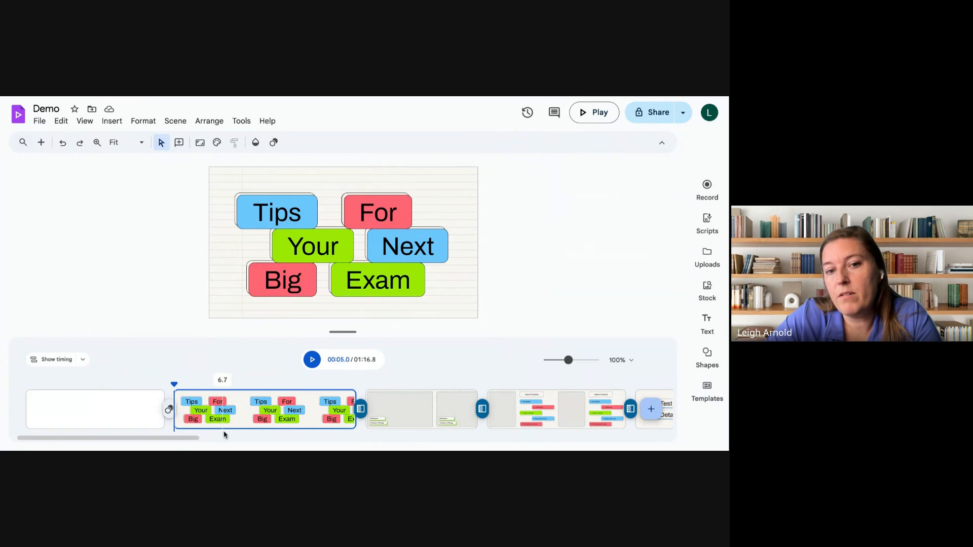
- Add a title to the blank first scene and replace its placeholder text with "Demo"
{"action": "left_click", "coordinate": [121, 411]}
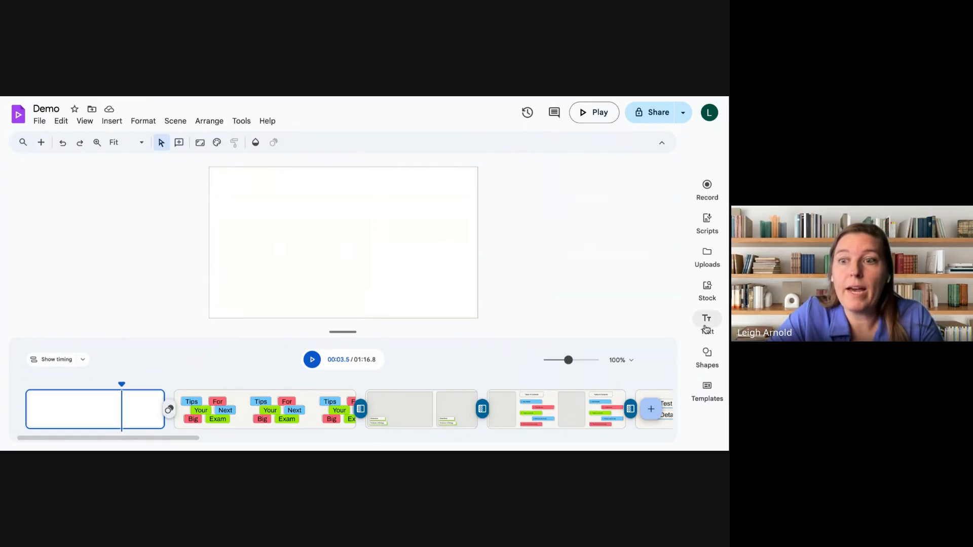
{"action": "left_click", "coordinate": [705, 327]}
{"action": "left_click", "coordinate": [584, 178]}
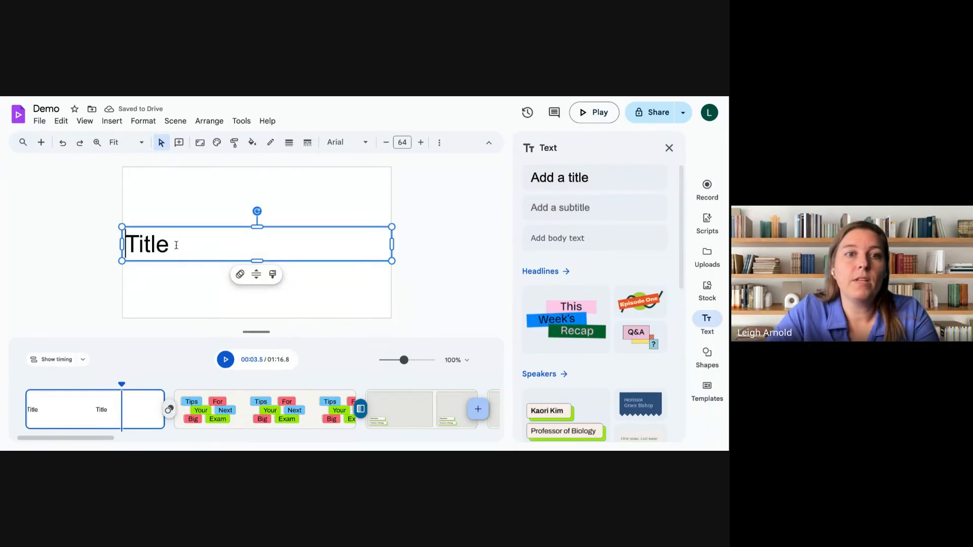
{"action": "left_click_drag", "start_coordinate": [176, 245], "coordinate": [113, 241]}
{"action": "type", "text": "Do"}
{"action": "key", "text": "BackSpace"}
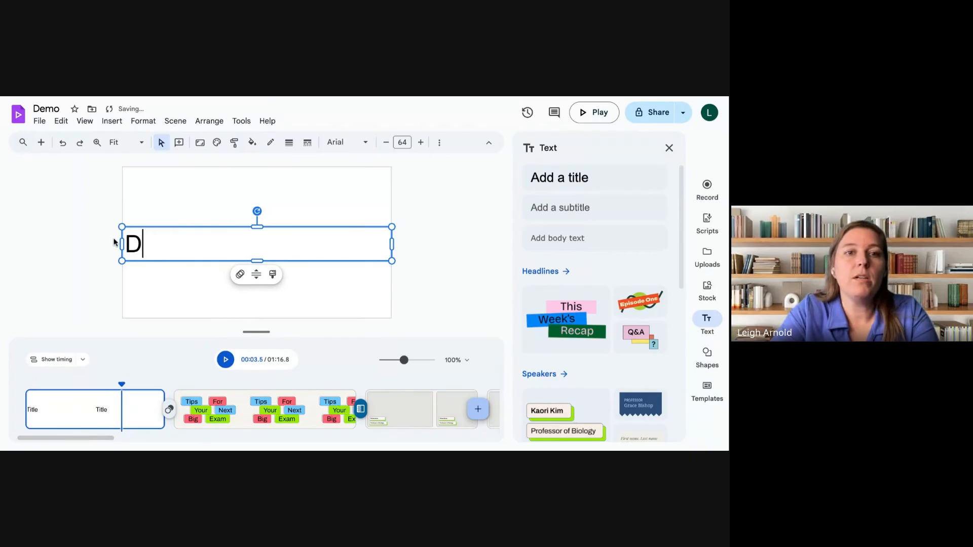
{"action": "type", "text": "emo"}
- Narrow the Demo title's text box, shift it toward the scene's upper middle, and close the text options
{"action": "left_click_drag", "start_coordinate": [392, 244], "coordinate": [282, 244]}
{"action": "left_click_drag", "start_coordinate": [230, 225], "coordinate": [272, 215]}
{"action": "left_click", "coordinate": [294, 198]}
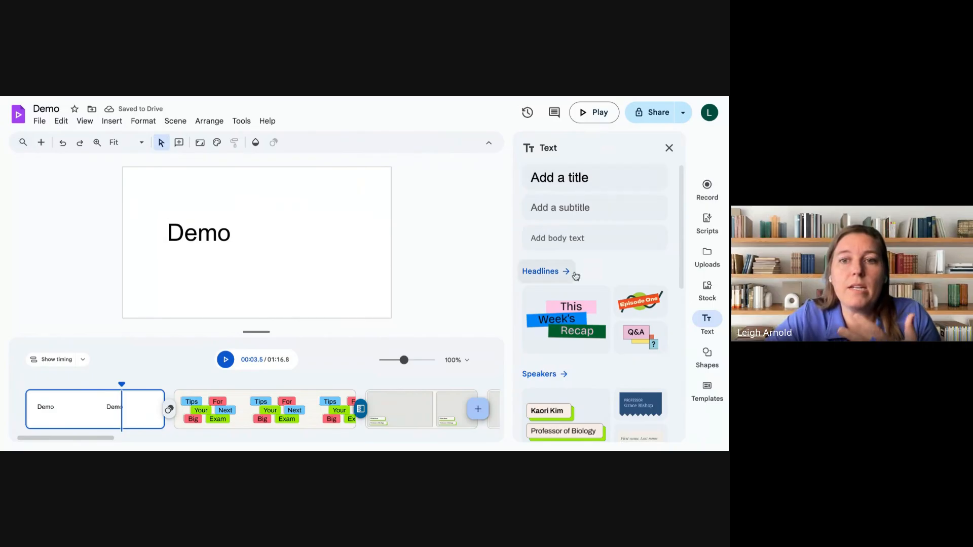
{"action": "scroll", "coordinate": [573, 282], "scroll_direction": "down", "scroll_amount": 4}
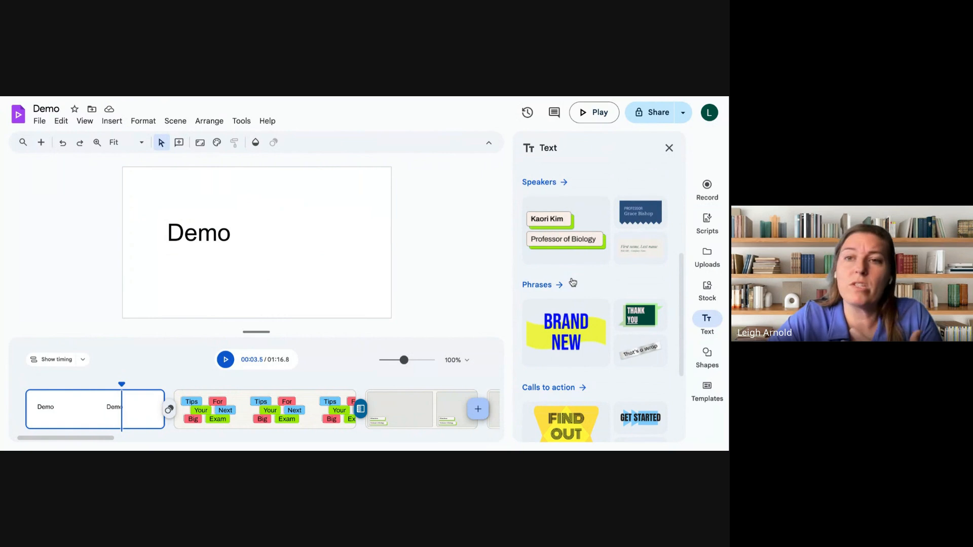
{"action": "left_click", "coordinate": [669, 147]}
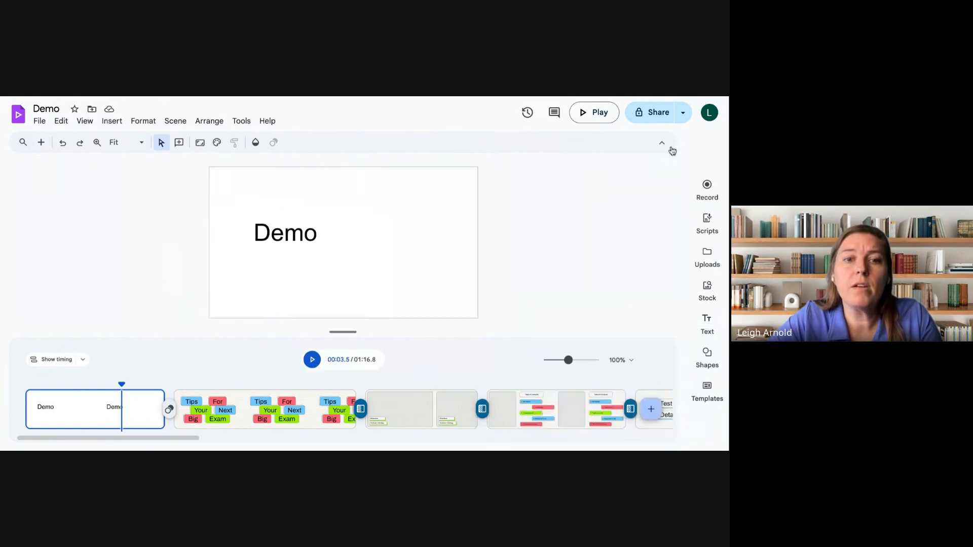
- Look through the full template gallery again, going back from the Test preparation scenes, and return to the Demo title scene
{"action": "left_click", "coordinate": [234, 422]}
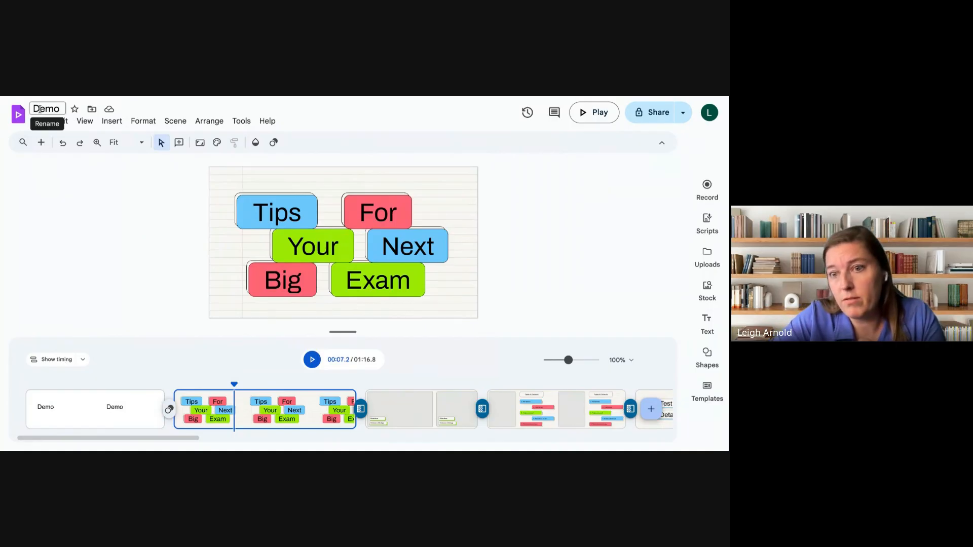
{"action": "left_click", "coordinate": [699, 398]}
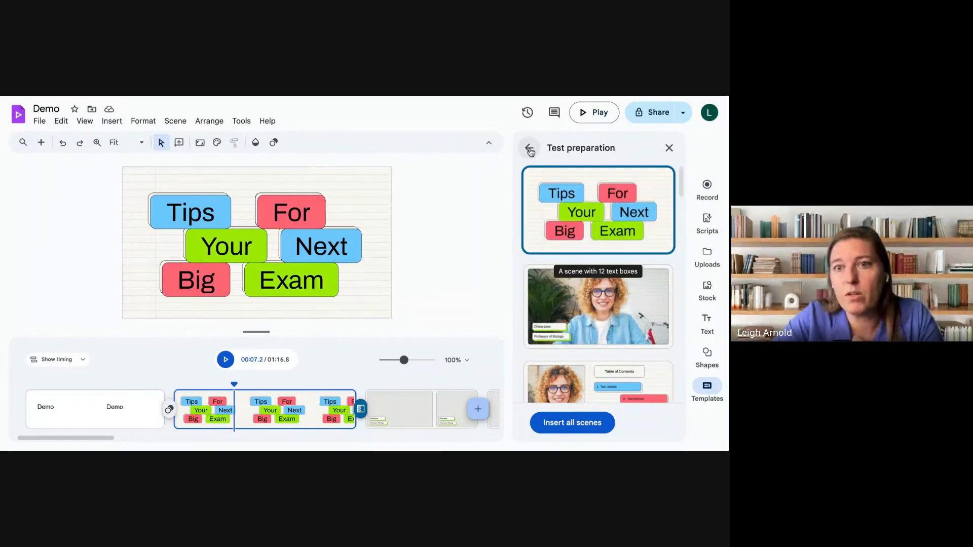
{"action": "left_click", "coordinate": [529, 147]}
{"action": "scroll", "coordinate": [591, 334], "scroll_direction": "down", "scroll_amount": 10}
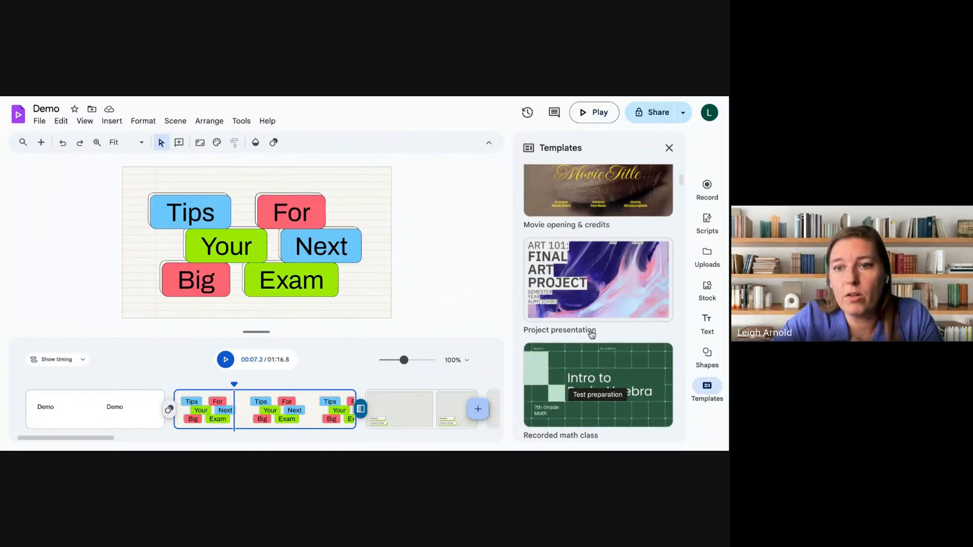
{"action": "scroll", "coordinate": [597, 400], "scroll_direction": "up", "scroll_amount": 10}
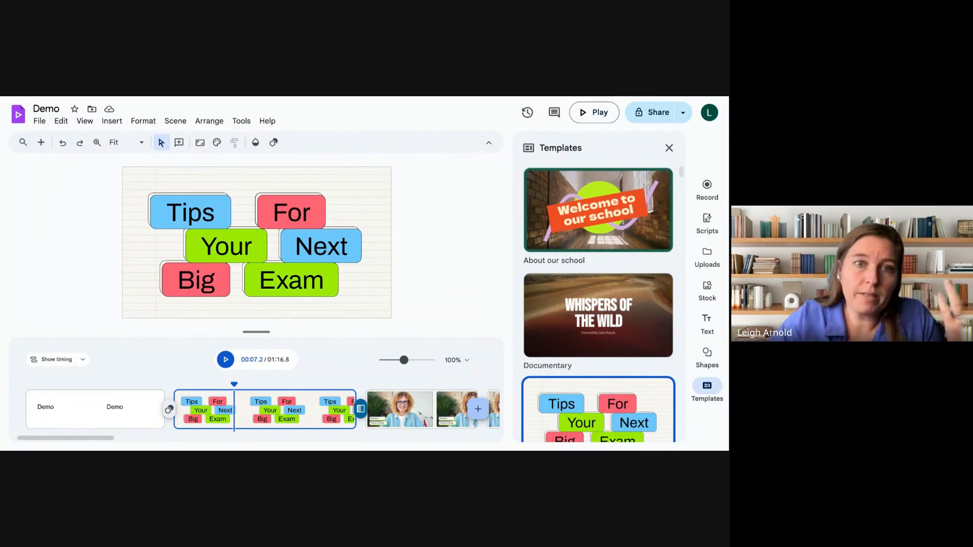
{"action": "left_click", "coordinate": [86, 415]}
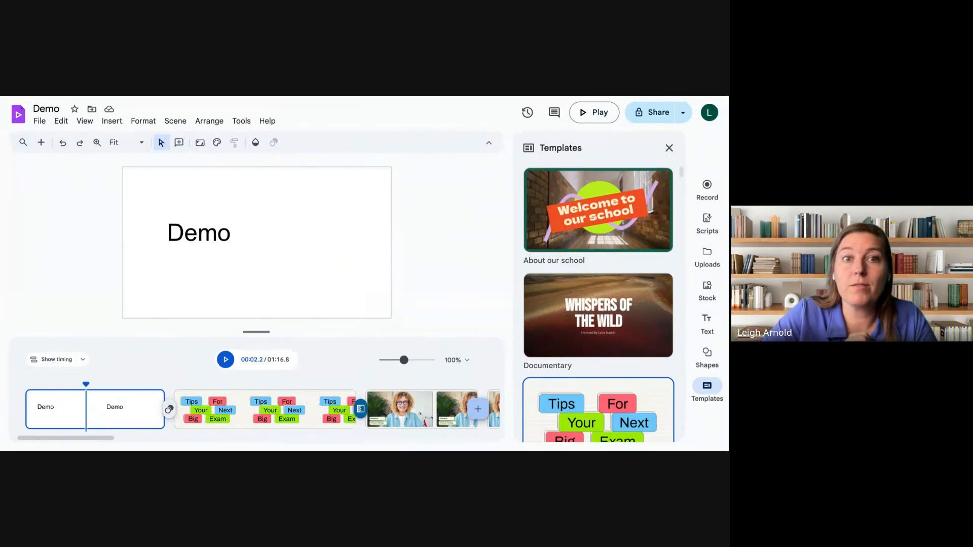
- Switch to the slide presentation and advance to the "YOUR TURN!" slide
{"action": "key", "text": "alt+Tab"}
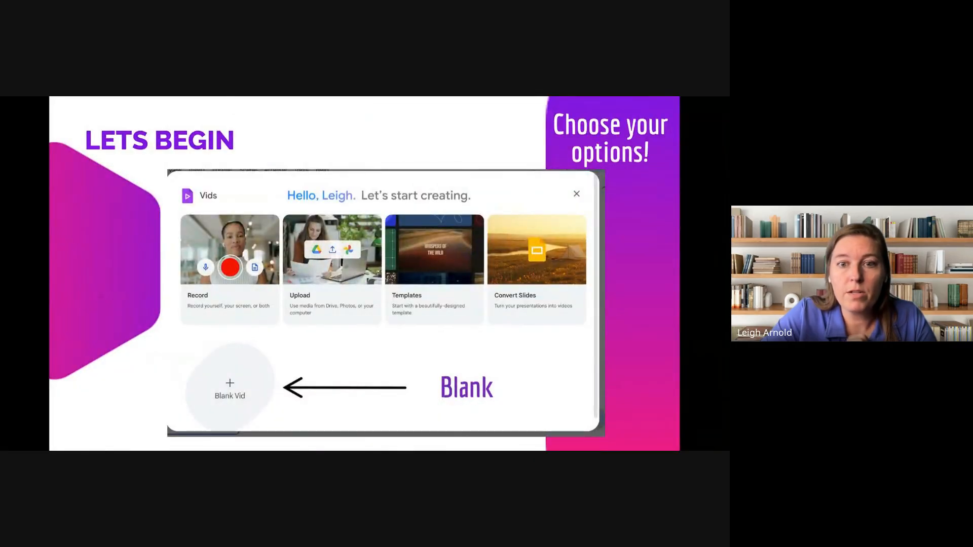
{"action": "key", "text": "Right"}
{"action": "key", "text": "Right"}
{"action": "key", "text": "Right"}
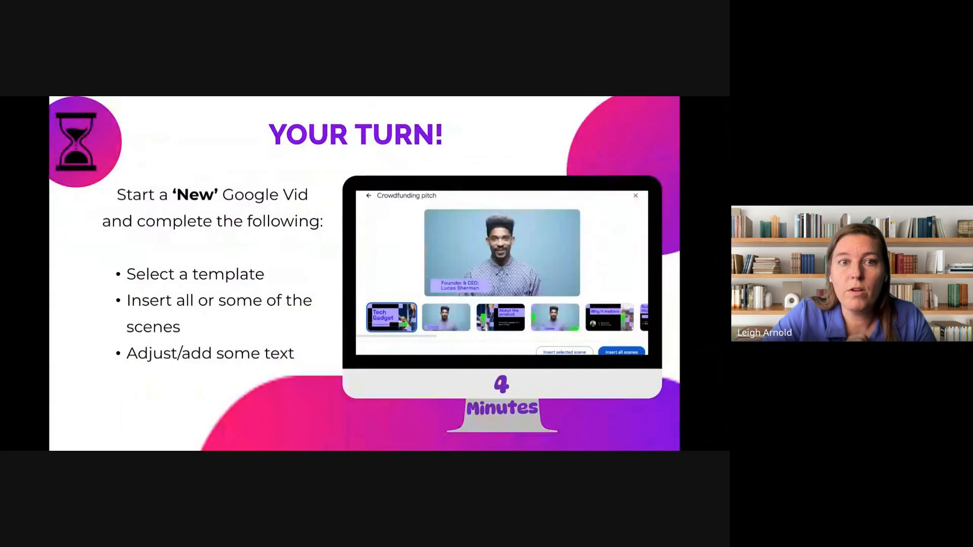